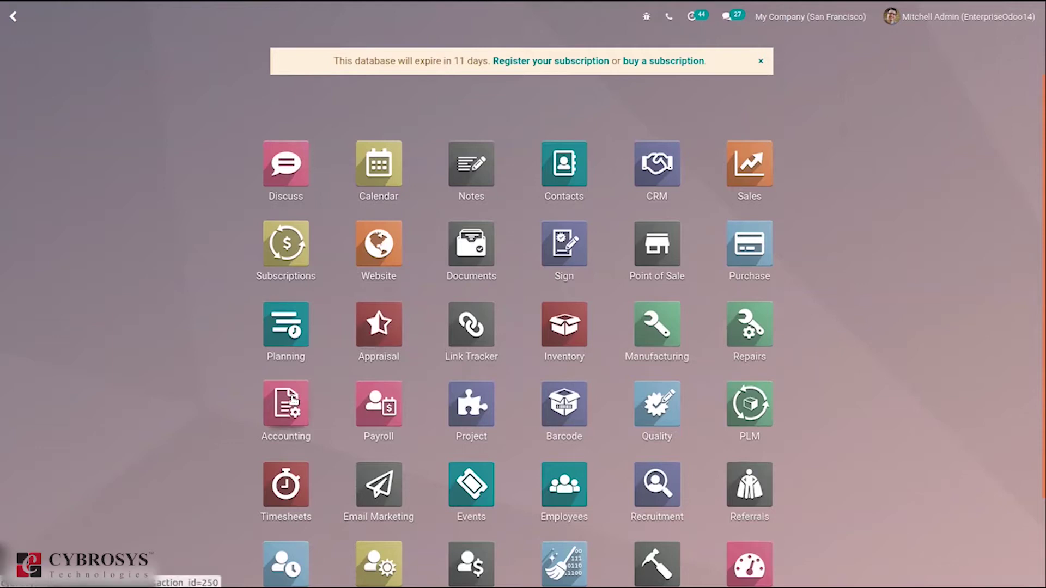
Step: Open the Accounting app and drop down its Reporting menu of accounting reports
left_click(292, 401)
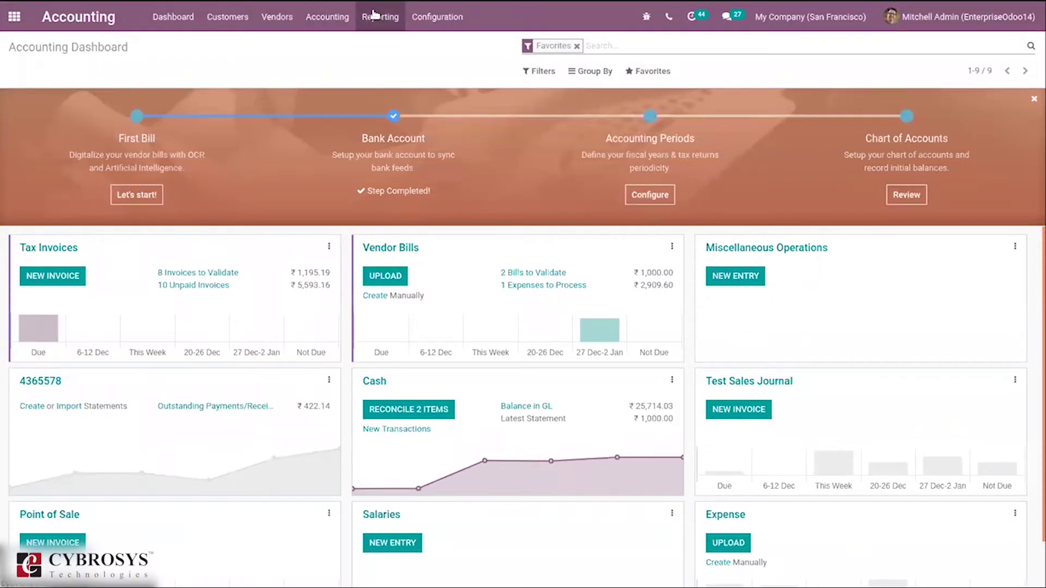
left_click(374, 14)
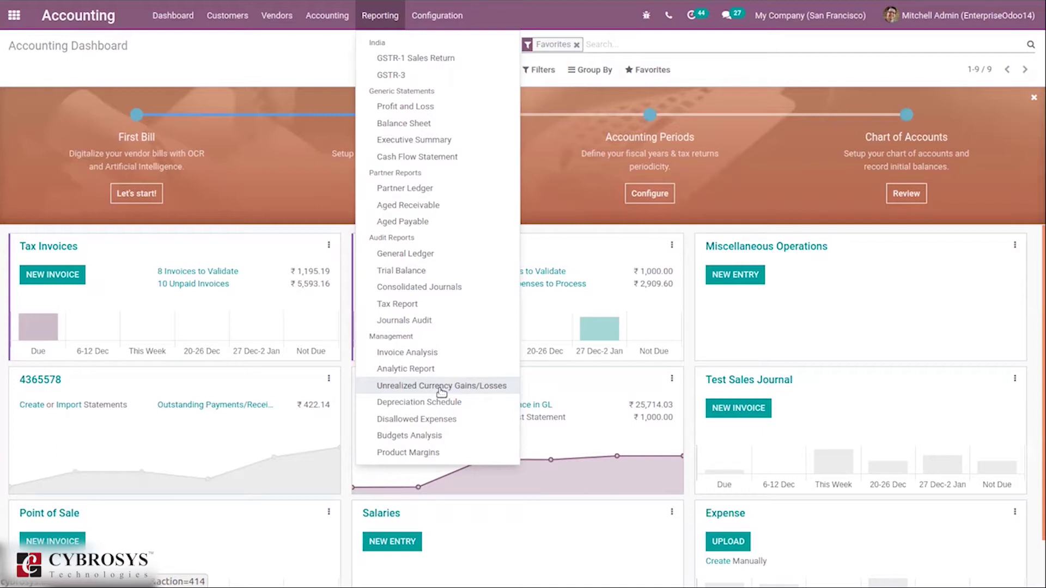
Step: Open the Unrealized Currency Gains/Losses report, showing USD and EUR 100400 Debtors at zero
left_click(441, 386)
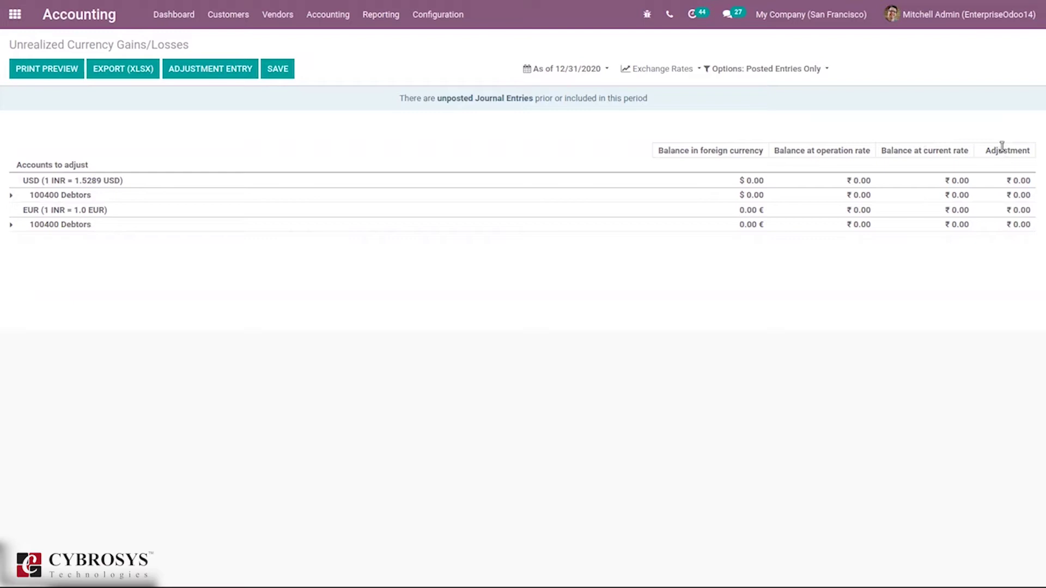
Step: Unfold the USD and EUR 100400 Debtors rows to list their invoices and payments
left_click(15, 197)
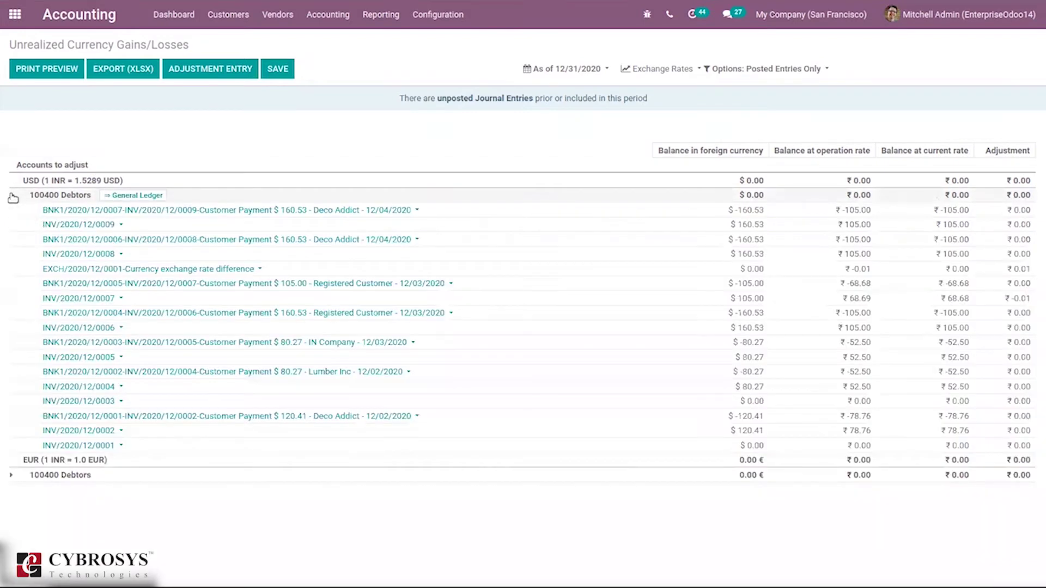
left_click(11, 477)
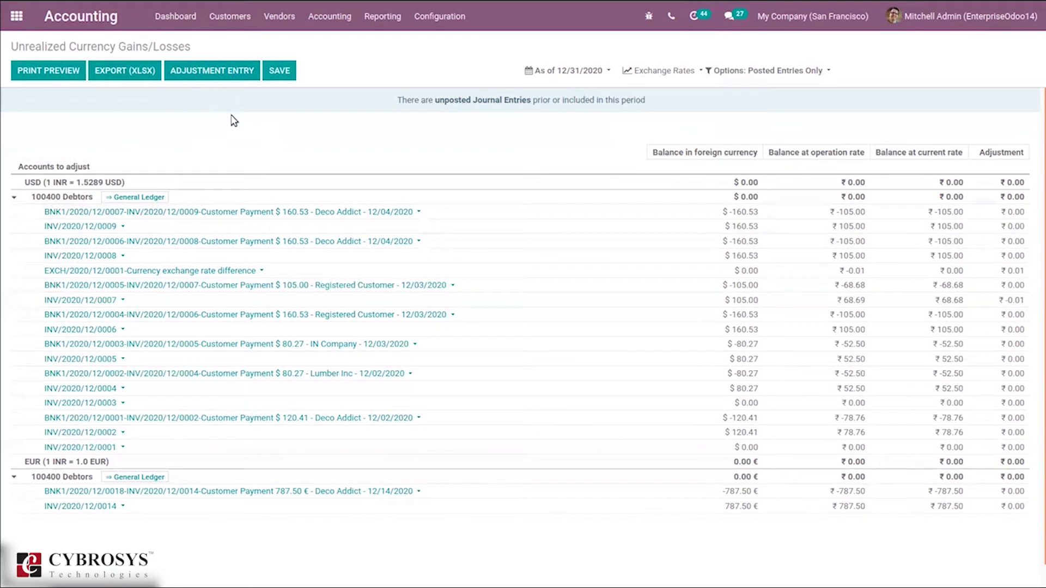
Step: Try an adjustment entry (none needed), then include unposted entries to reveal the ₹-811.57 USD adjustment
left_click(238, 76)
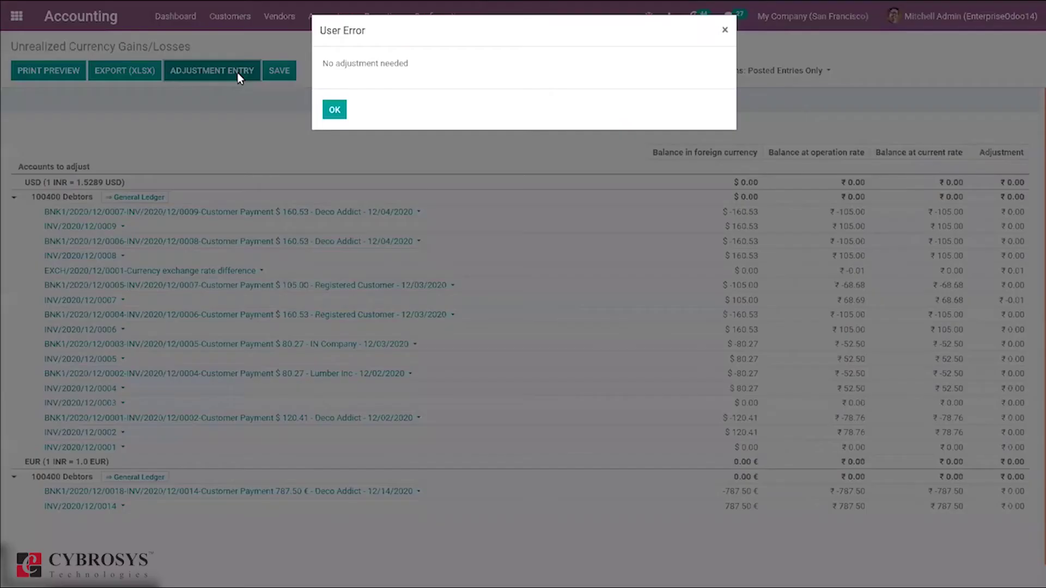
left_click(334, 108)
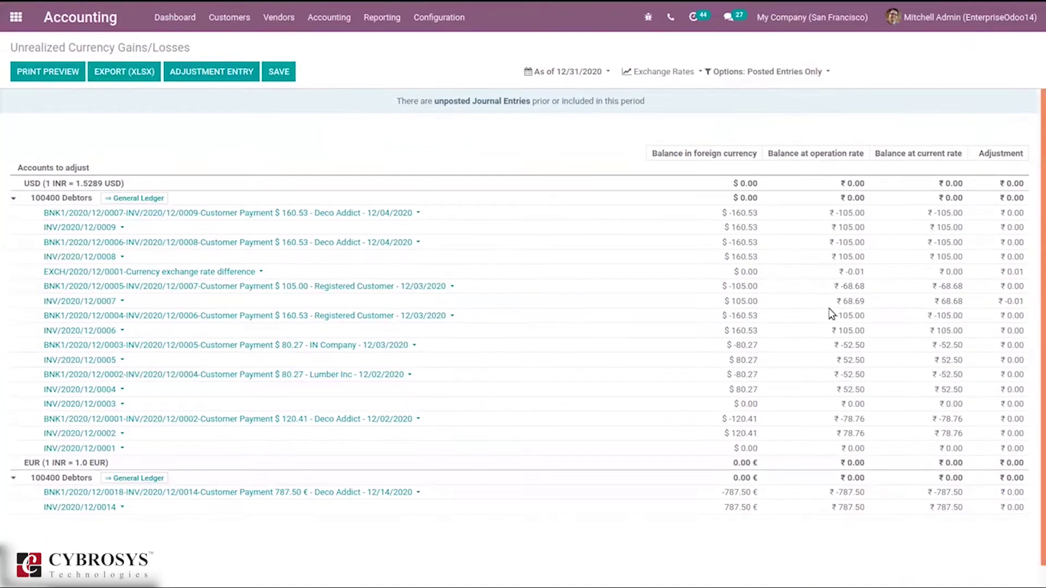
left_click(777, 74)
left_click(770, 92)
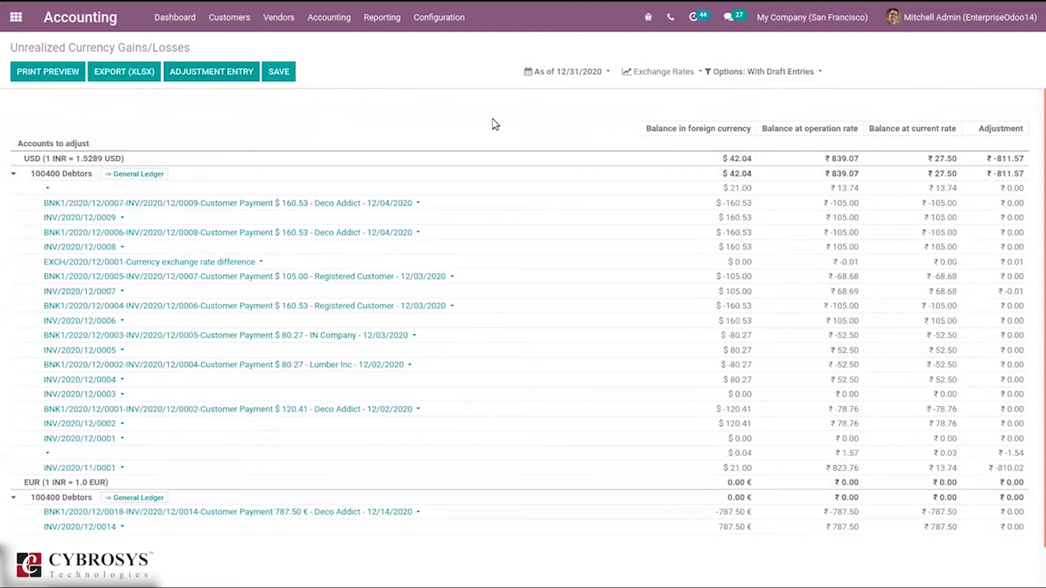
Step: Preview the ₹811.57 USD adjustment entry and cancel it without creating anything
left_click(190, 77)
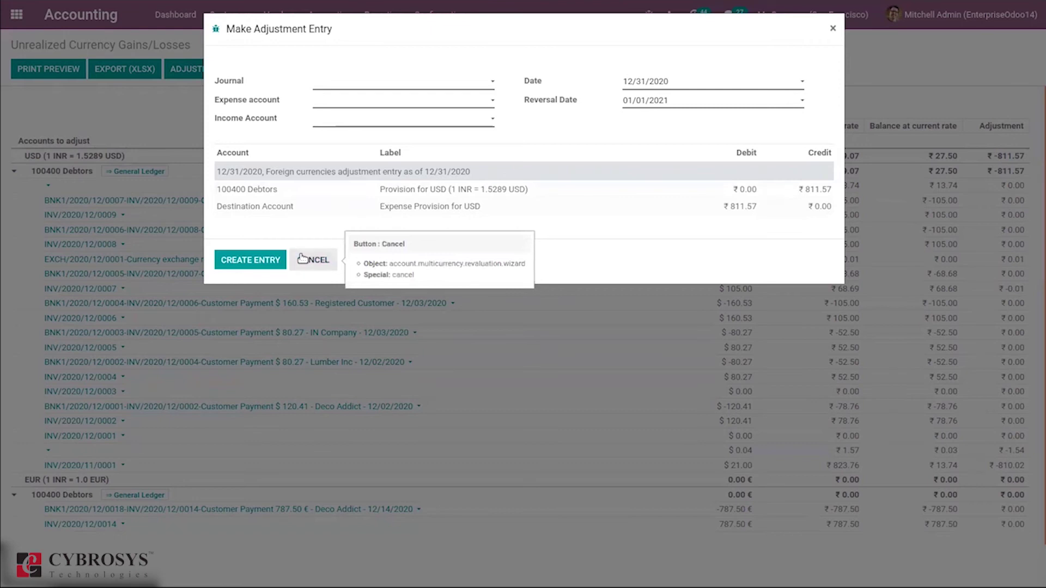
left_click(302, 259)
left_click(781, 68)
Step: Switch the report back to posted entries only and go to the Currencies list
left_click(725, 96)
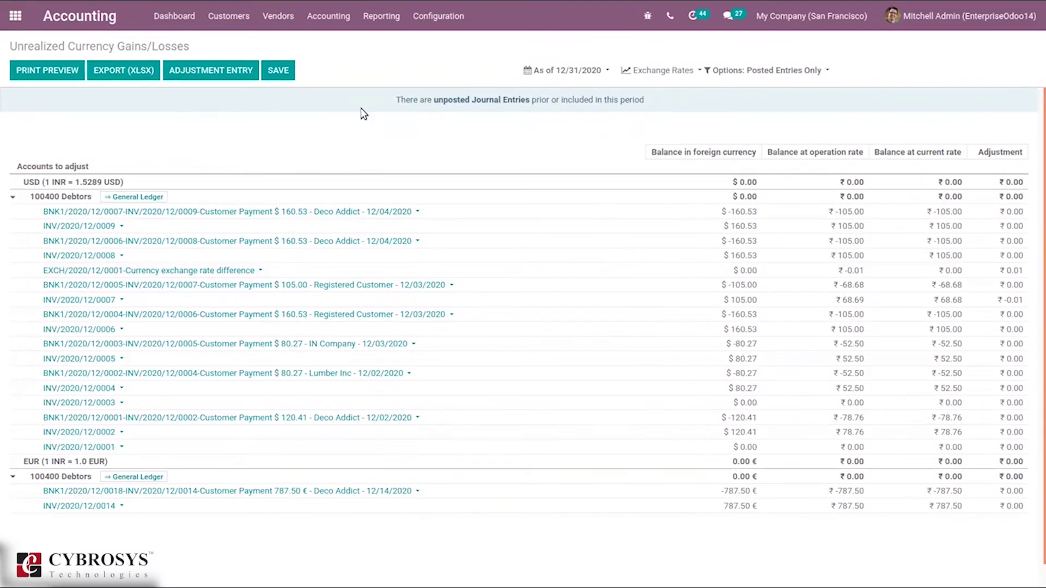
left_click(438, 16)
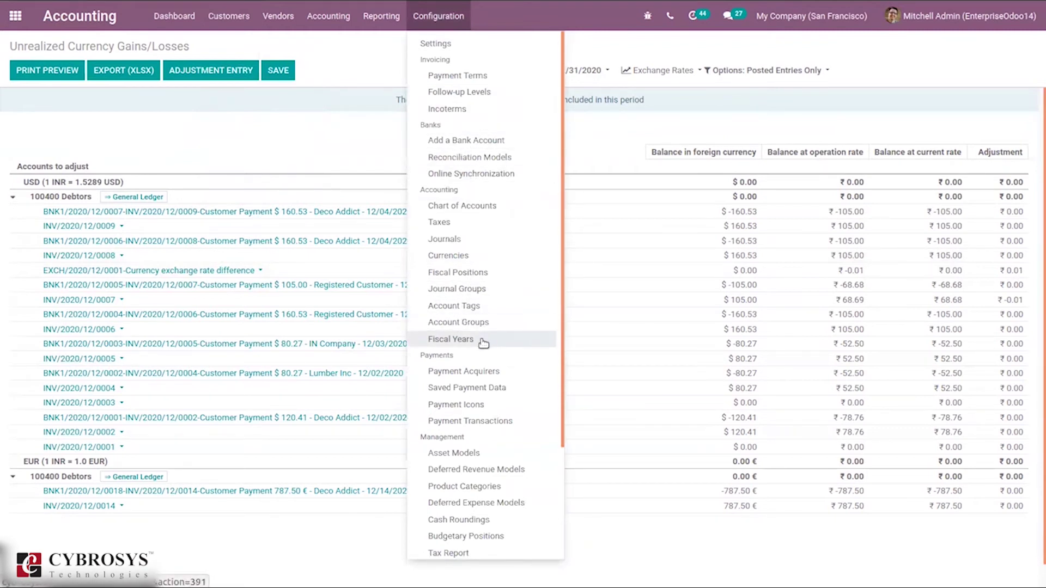
left_click(467, 254)
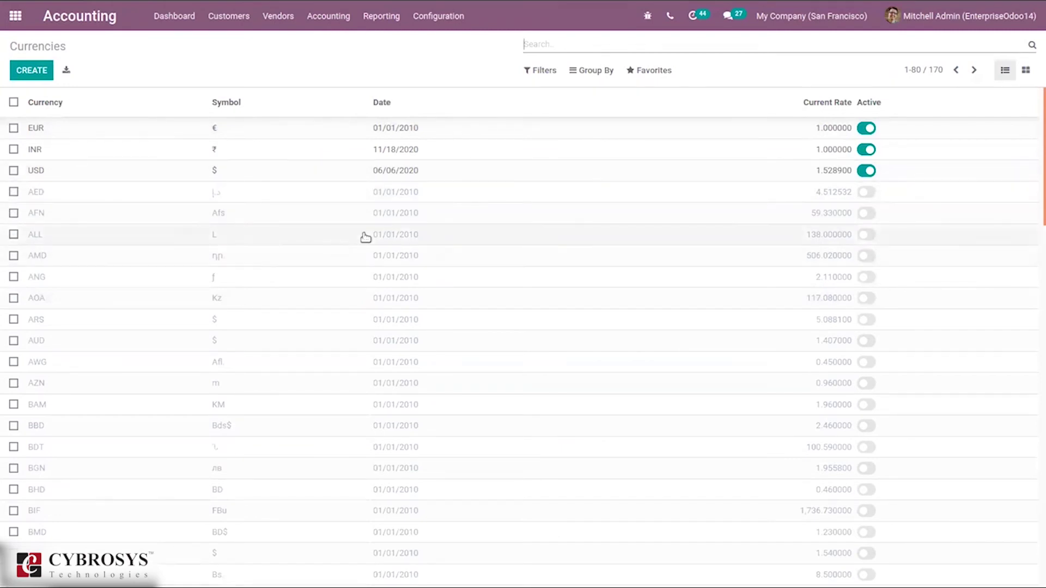
Step: Search currencies for 'ca', activate CAD, and open its record
scroll(1036, 250, "down", 5)
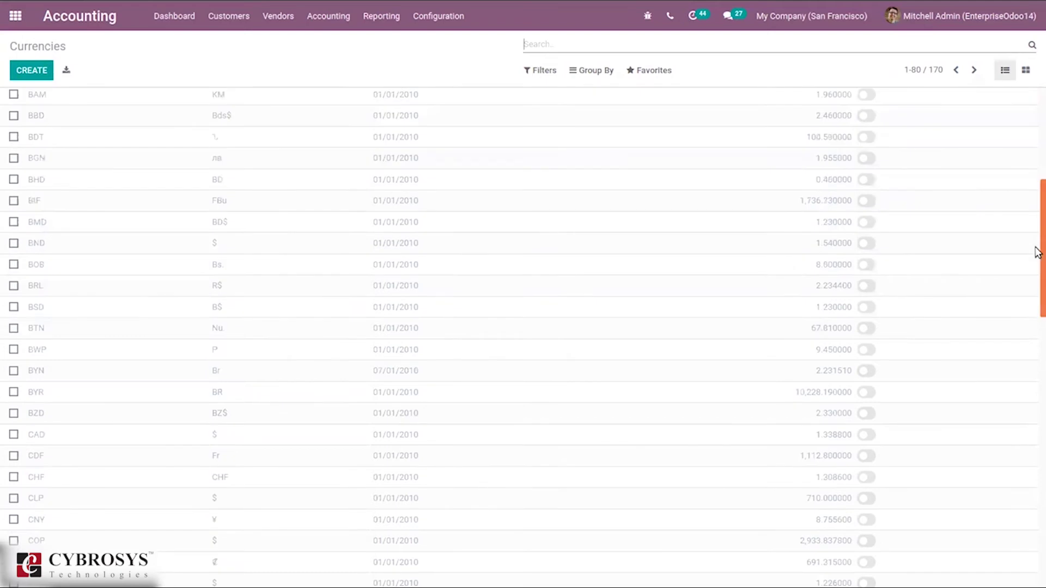
left_click_drag(1037, 250, 1038, 136)
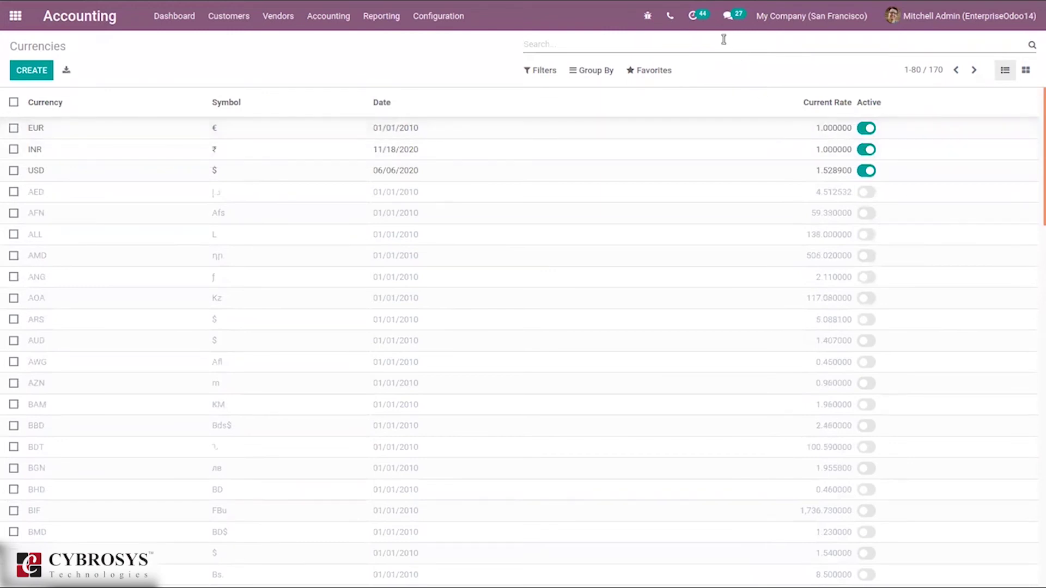
type("ca")
key("Return")
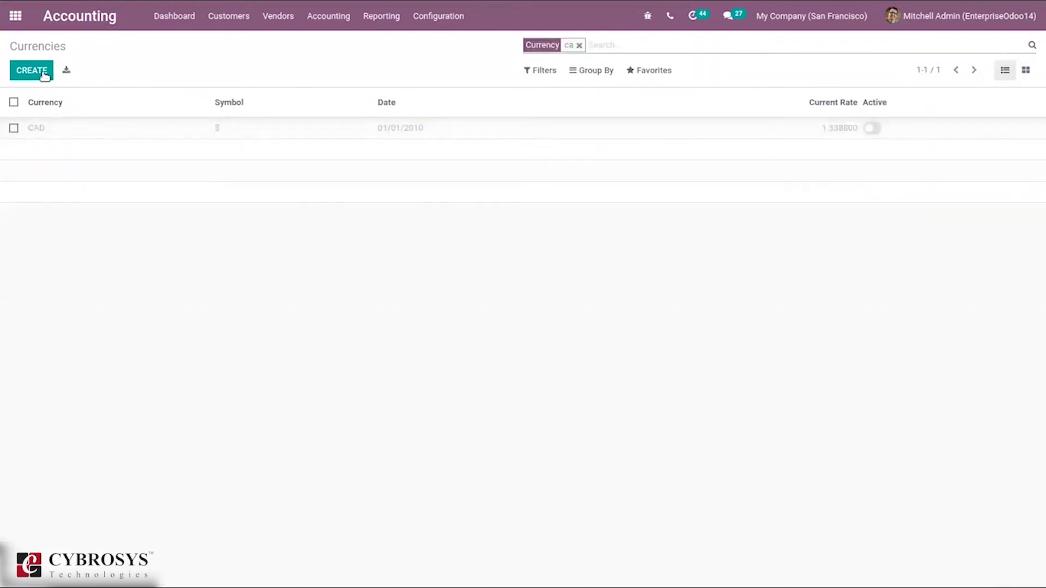
left_click(874, 128)
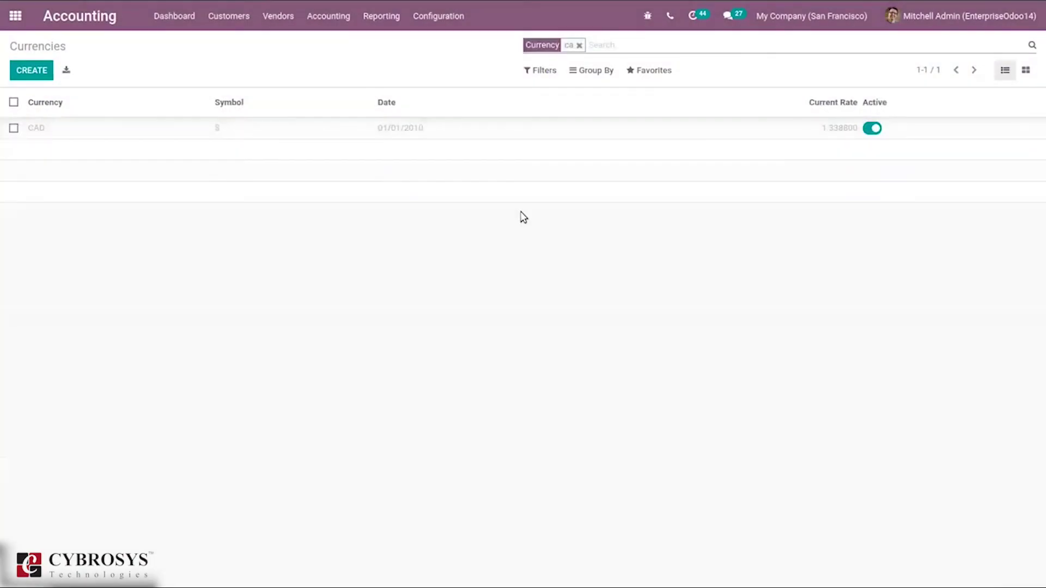
left_click(480, 127)
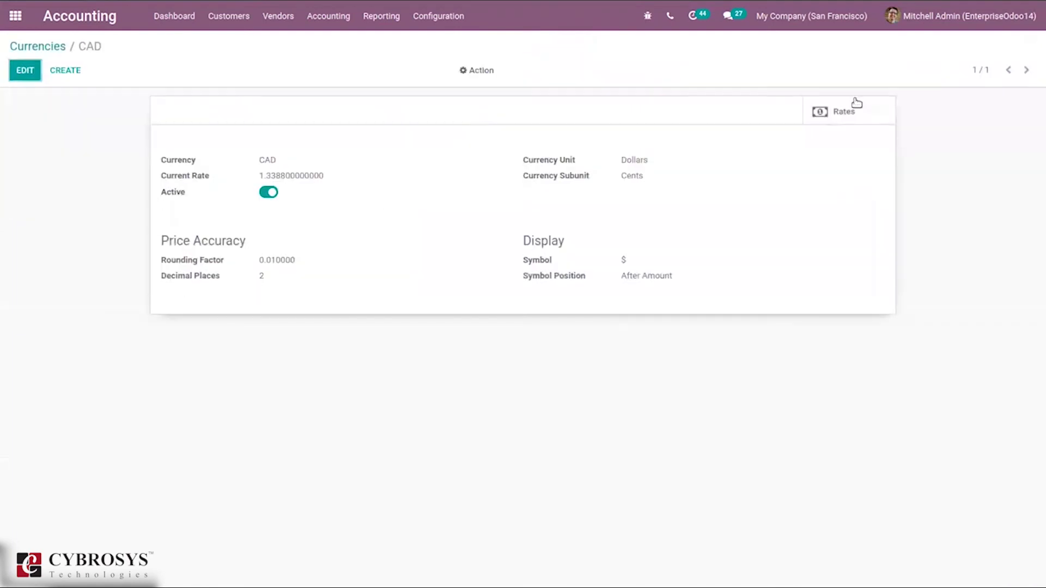
Step: In CAD's rate history, add a 12/14/2020 rate of 2.0 and save
left_click(852, 111)
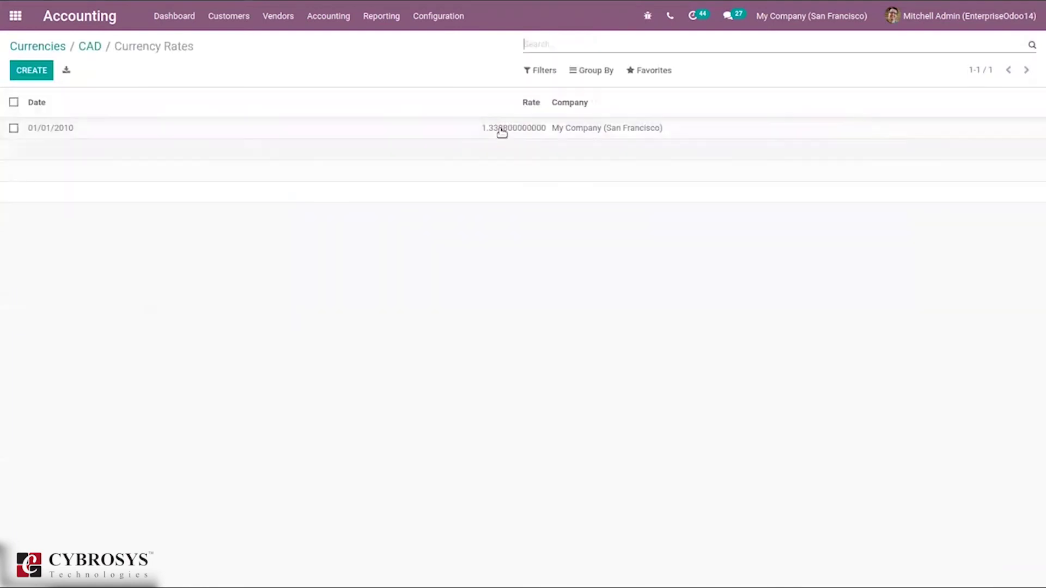
left_click(15, 70)
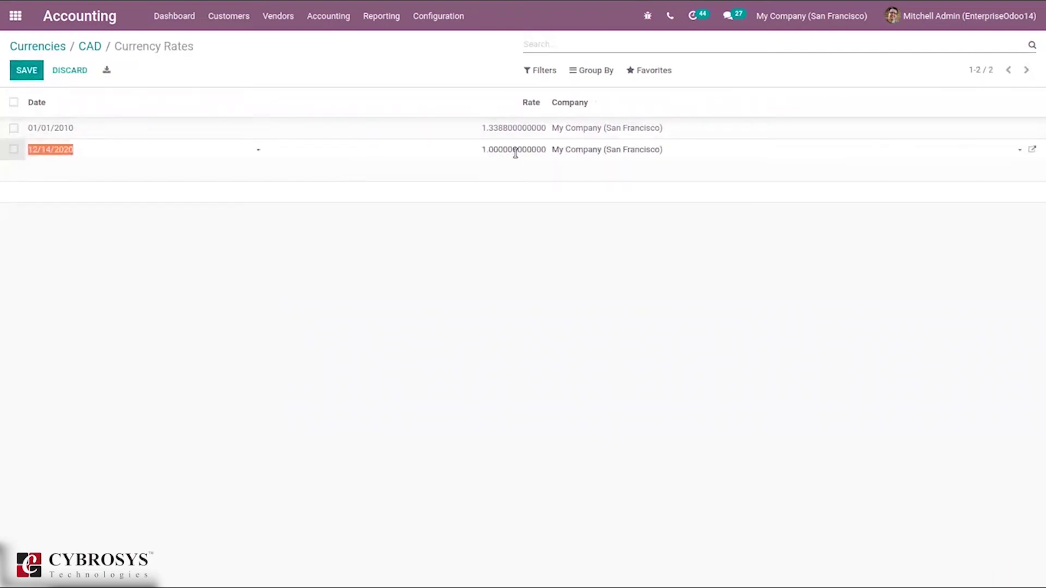
left_click(496, 150)
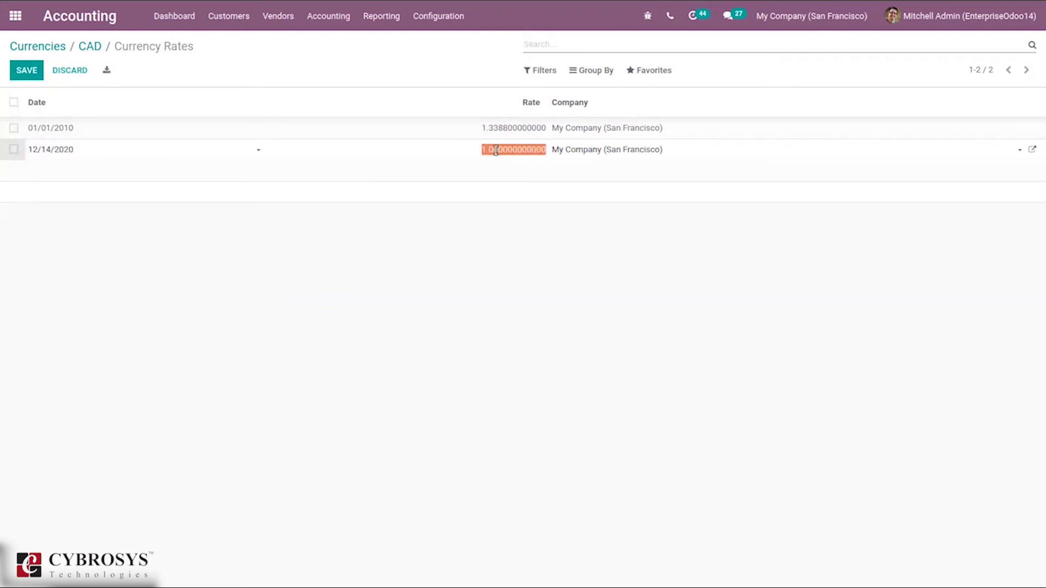
left_click(496, 149)
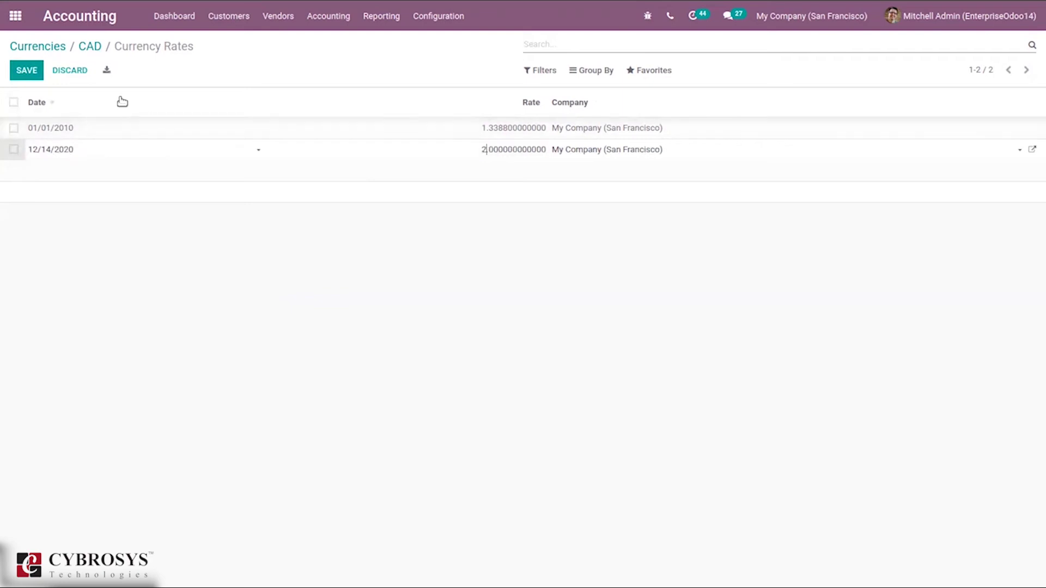
left_click(23, 70)
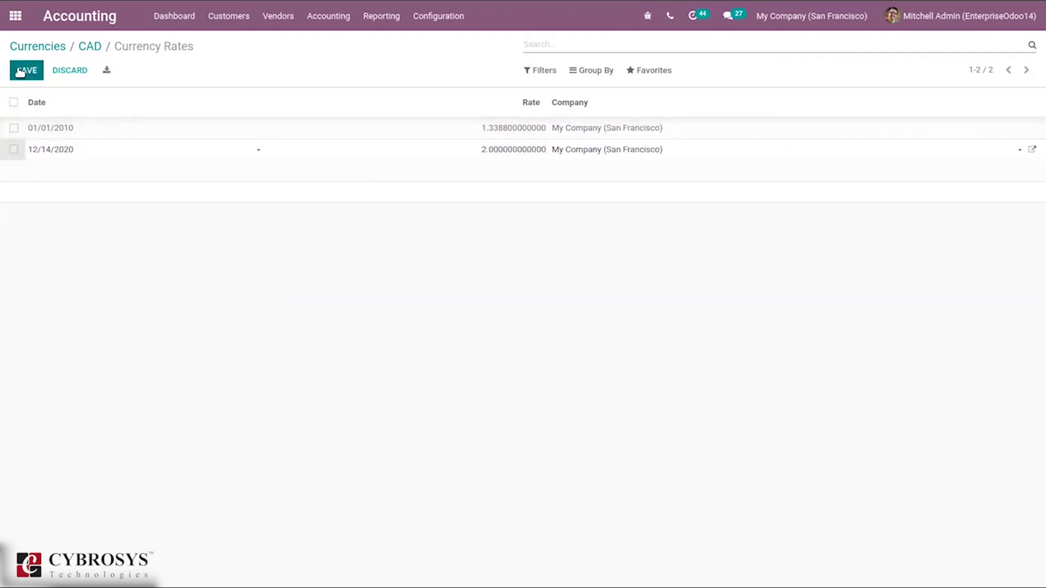
Step: Start a new customer invoice for Deco Addict with GST treatment Consumer in CAD
left_click(230, 15)
left_click(260, 53)
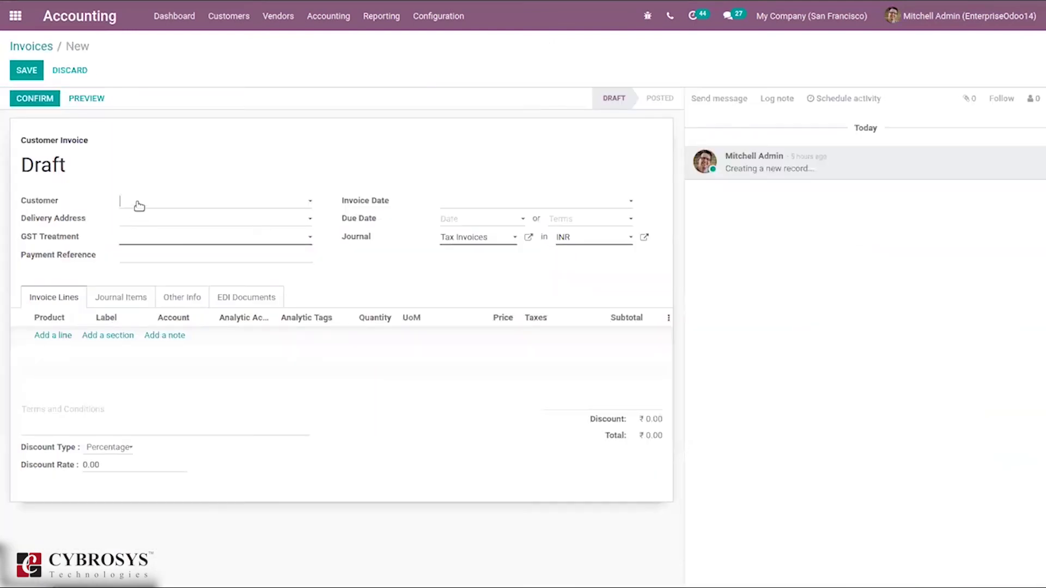
left_click(139, 205)
left_click(202, 254)
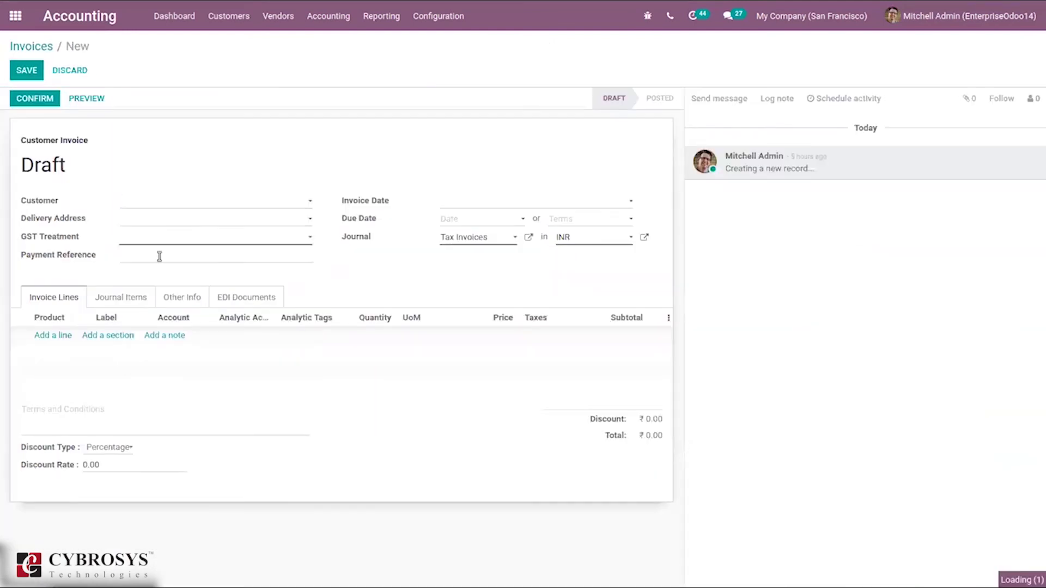
left_click(153, 241)
left_click(201, 301)
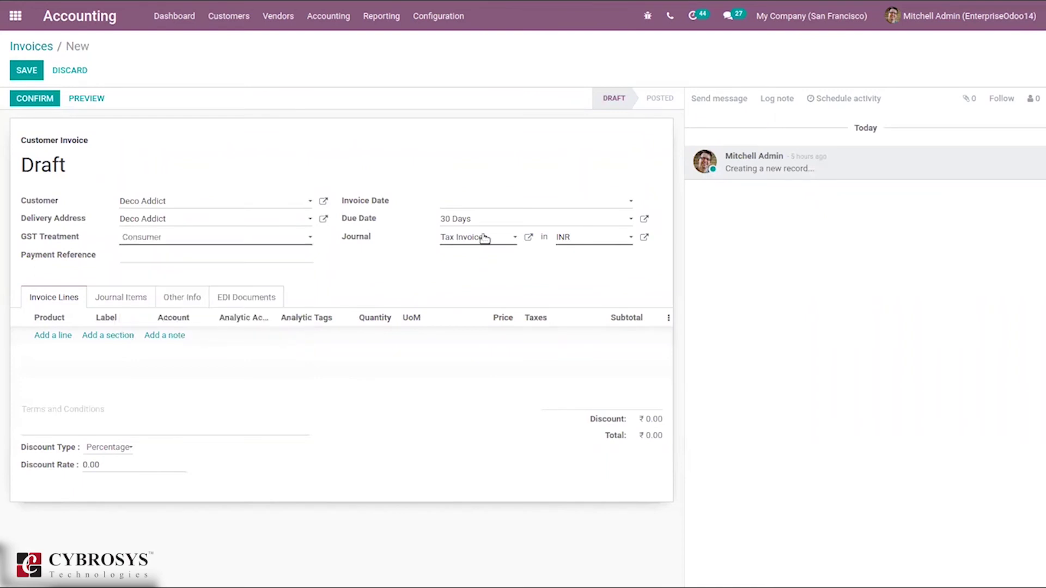
left_click(576, 240)
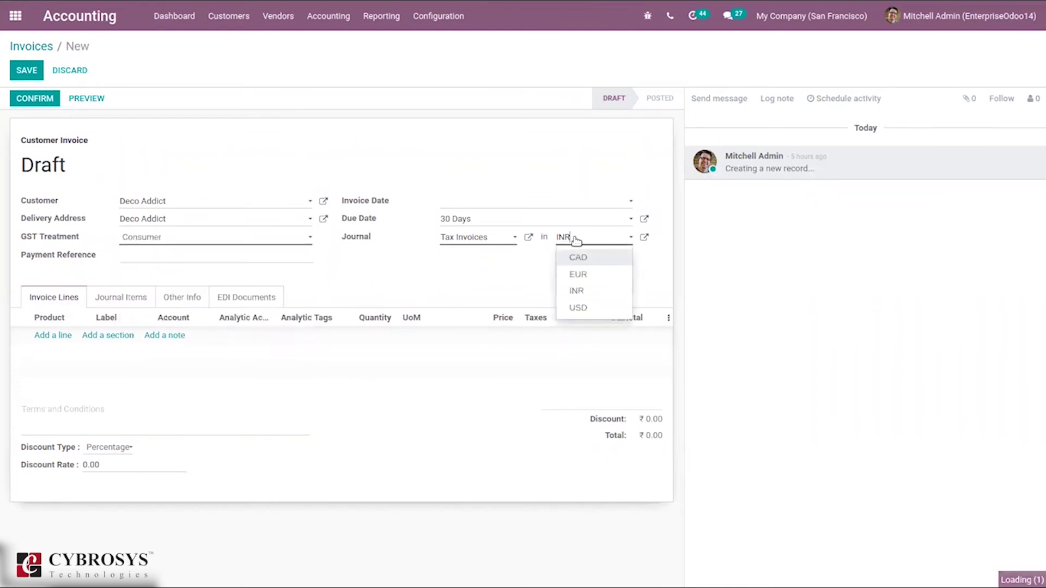
left_click(587, 262)
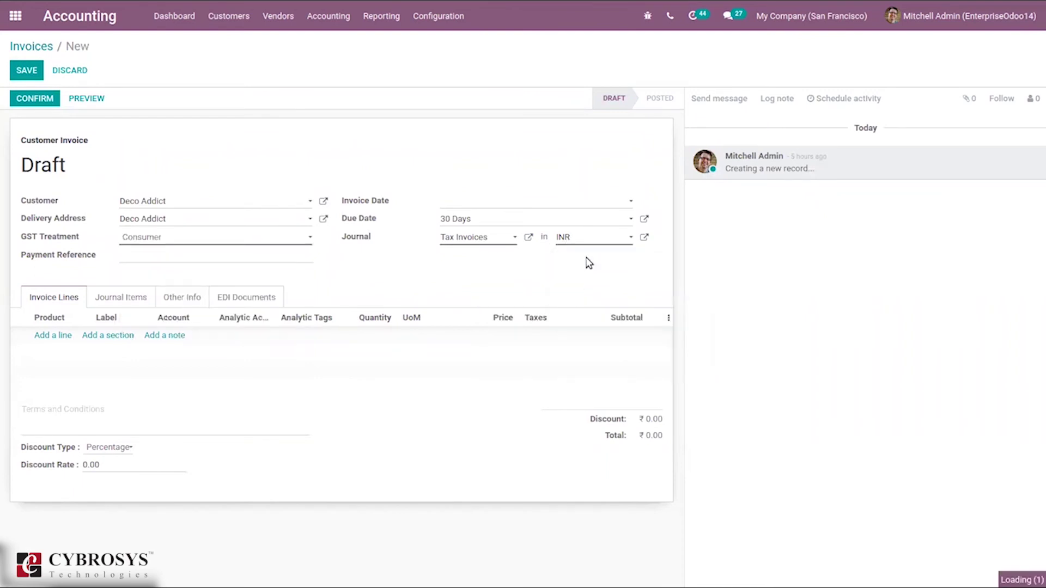
Step: Add a Customizable Desk line, post the invoice, and register its 1,575.00 CAD payment
left_click(46, 336)
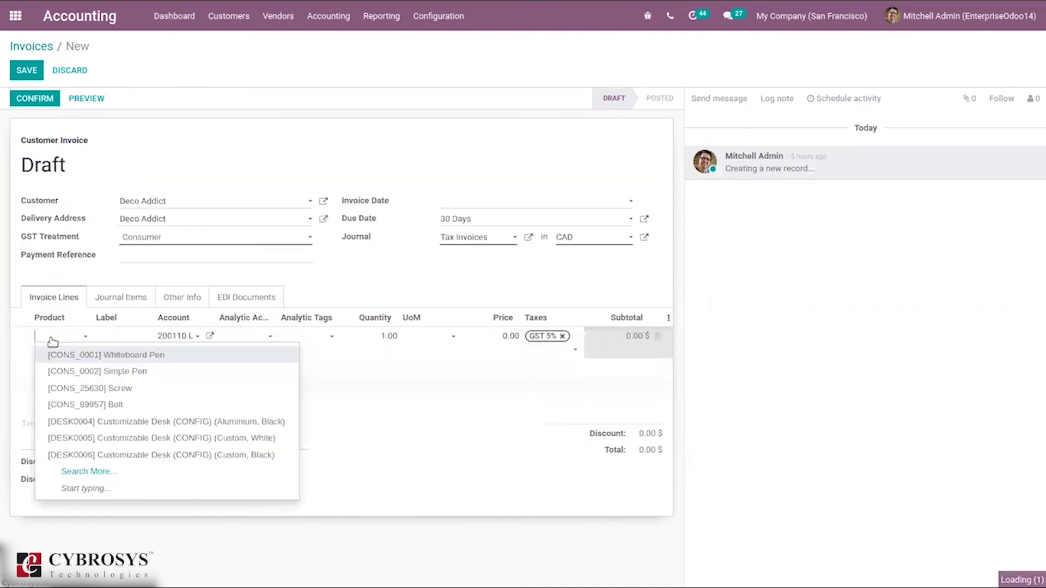
left_click(142, 447)
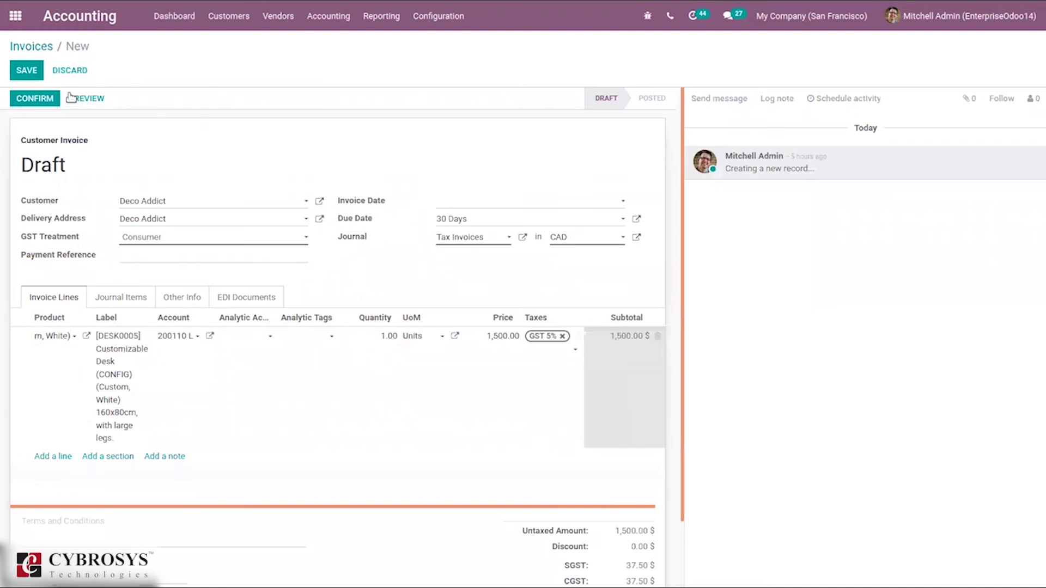
left_click(34, 100)
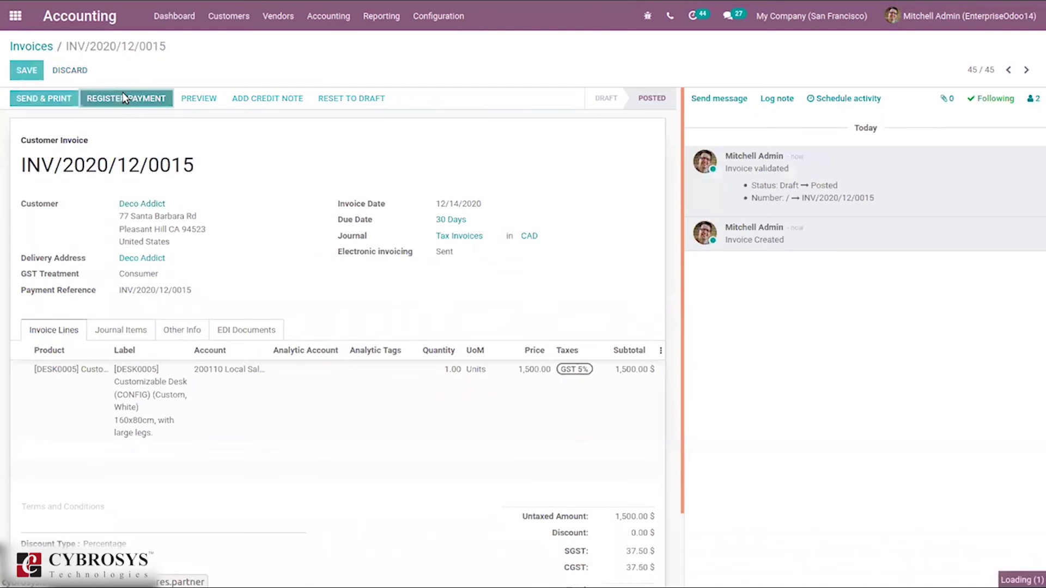
left_click(124, 98)
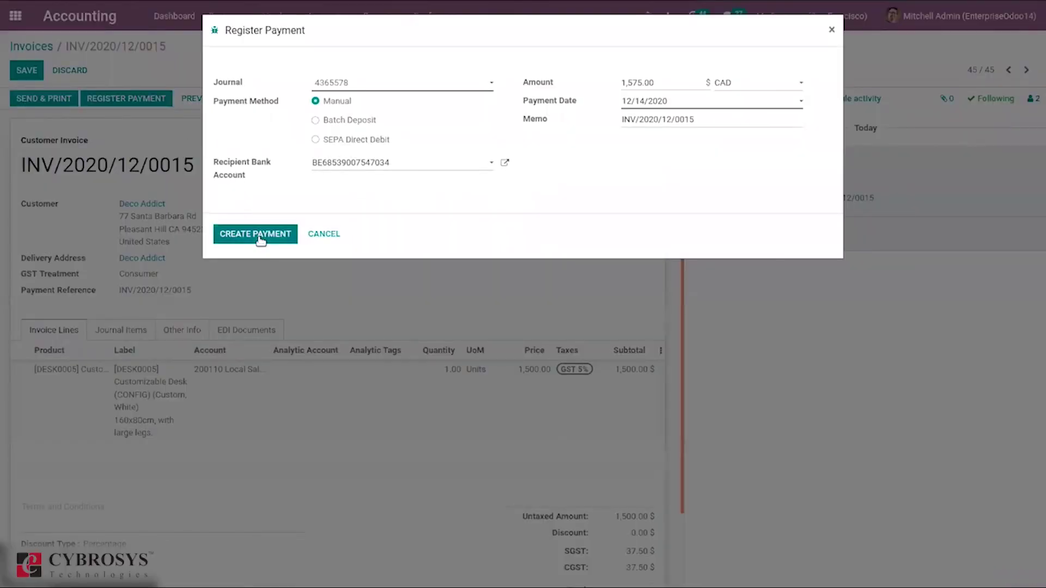
left_click(261, 238)
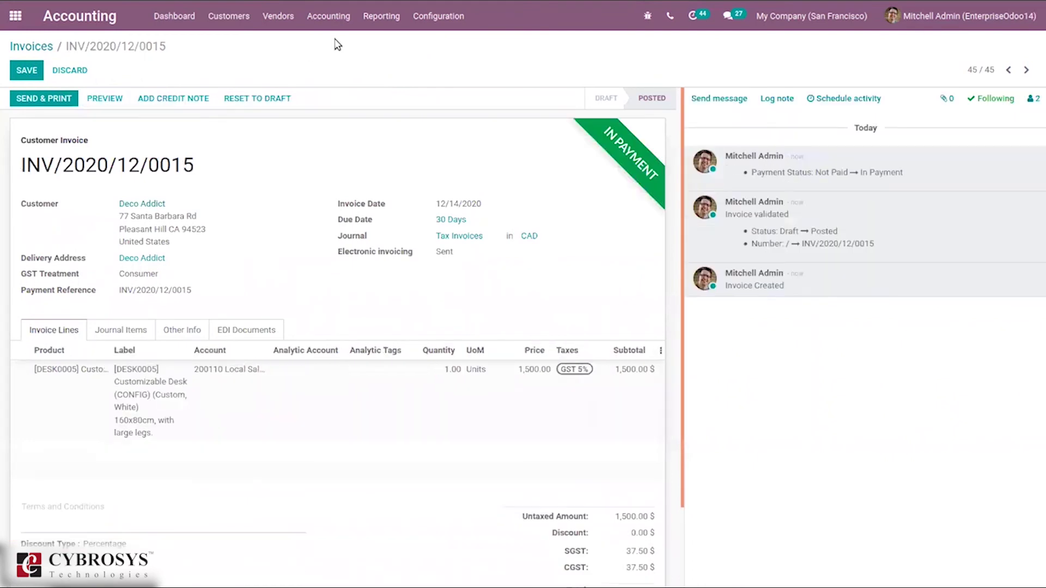
Step: Reopen Unrealized Currency Gains/Losses and expand CAD 100400 Debtors to show the 1,575.00 invoice and payment
left_click(329, 21)
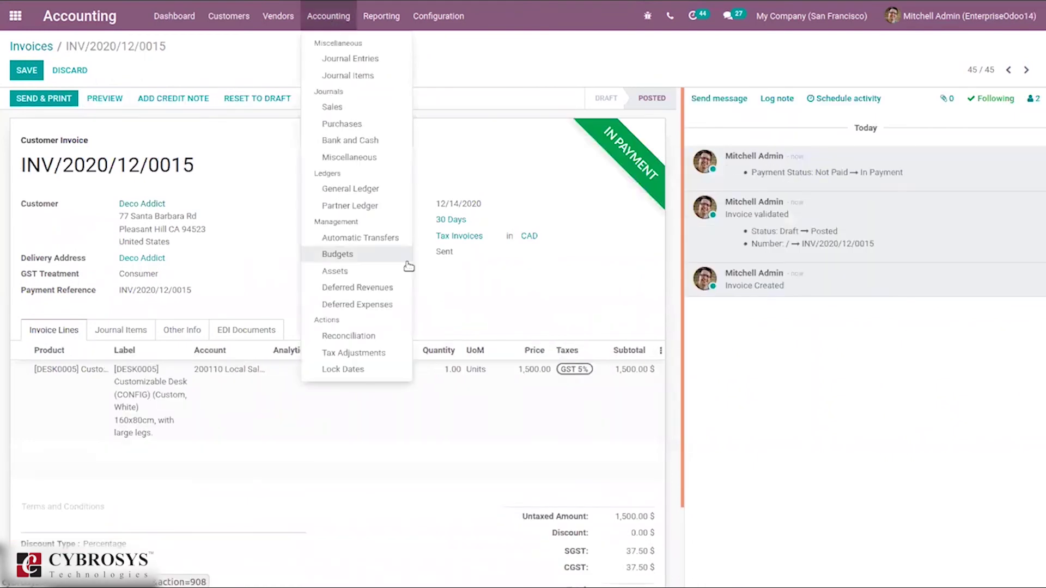
left_click(383, 14)
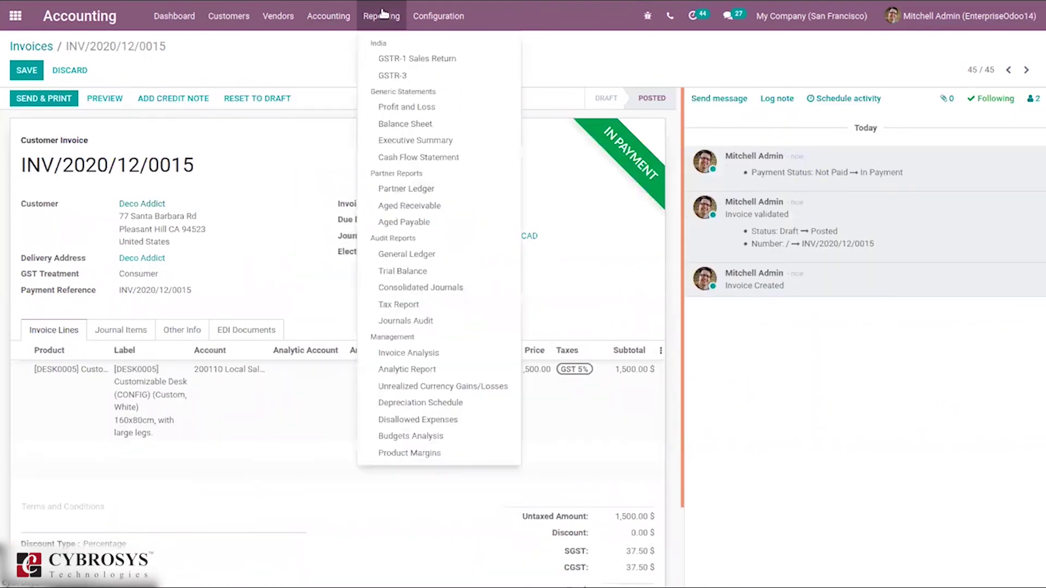
left_click(422, 388)
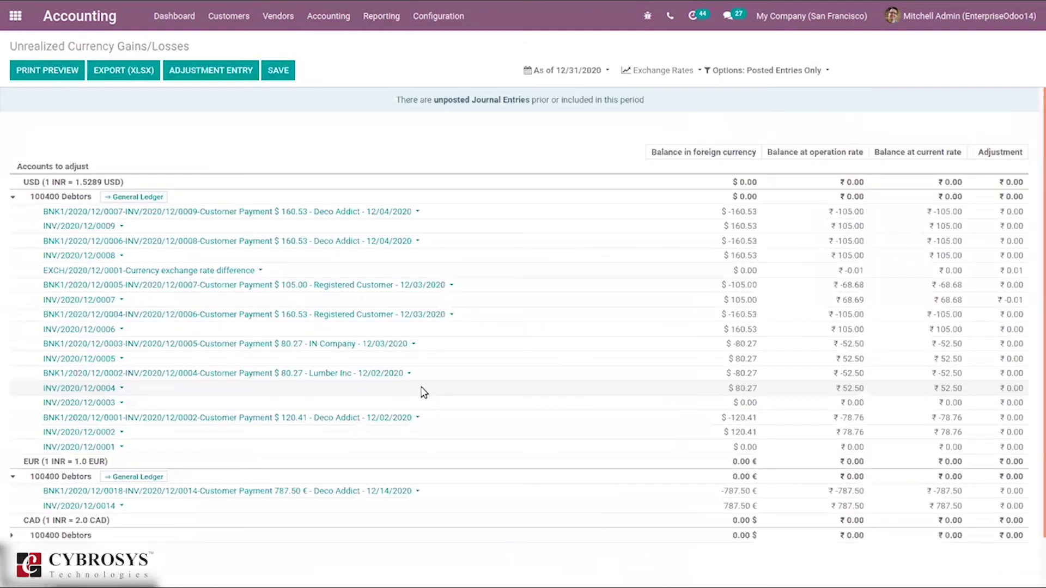
scroll(1015, 419, "down", 2)
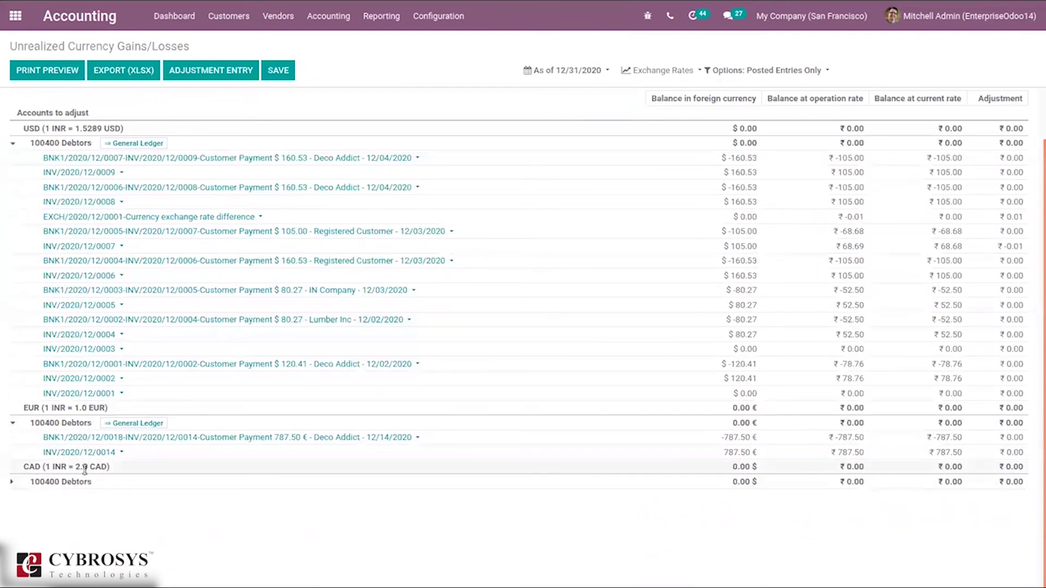
left_click(12, 483)
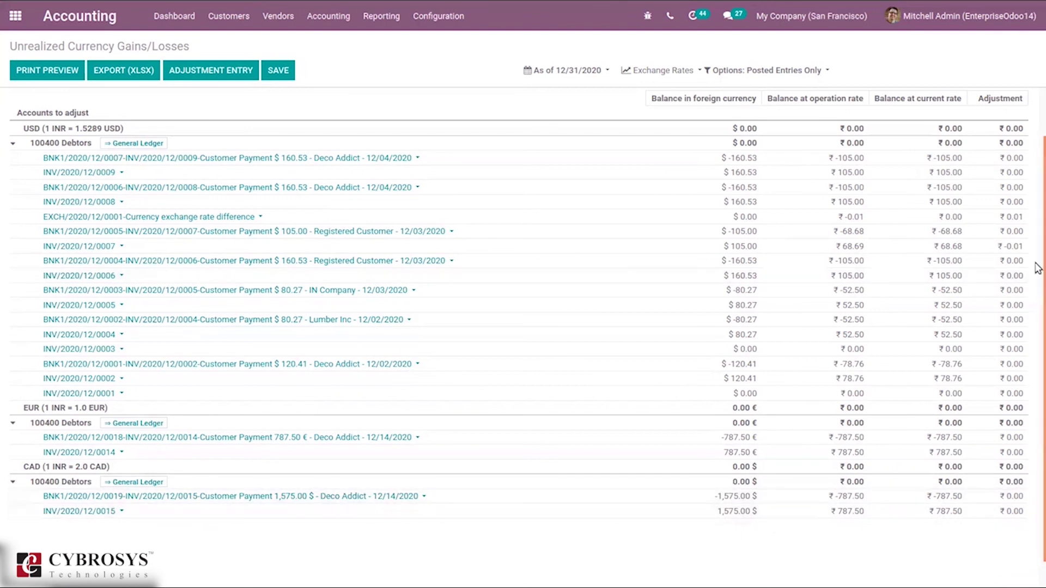
left_click_drag(1037, 261, 1037, 169)
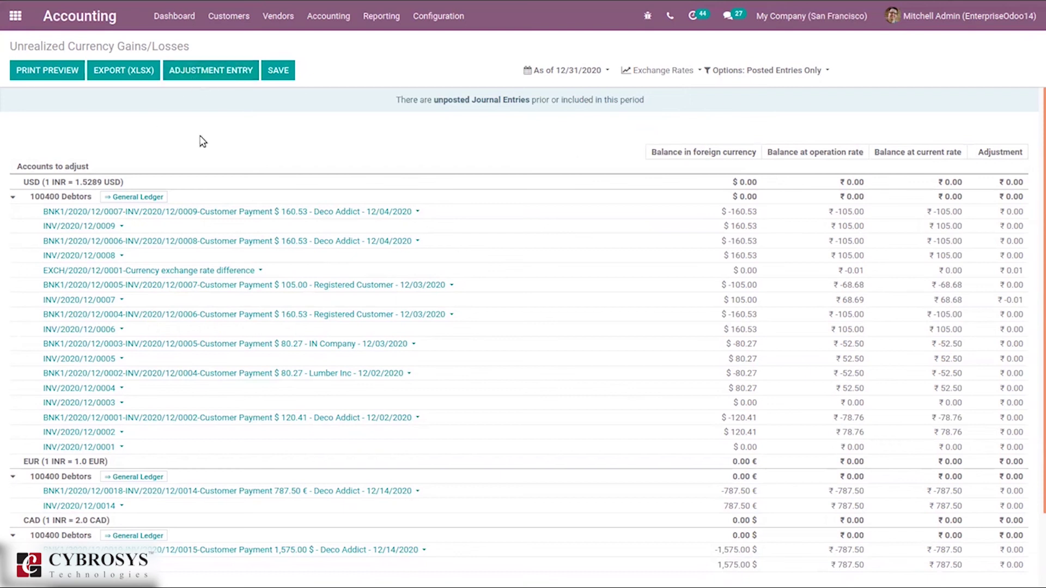
Step: Open the PDF print preview of the report with USD, EUR and CAD Debtors at ₹0.00
left_click(48, 68)
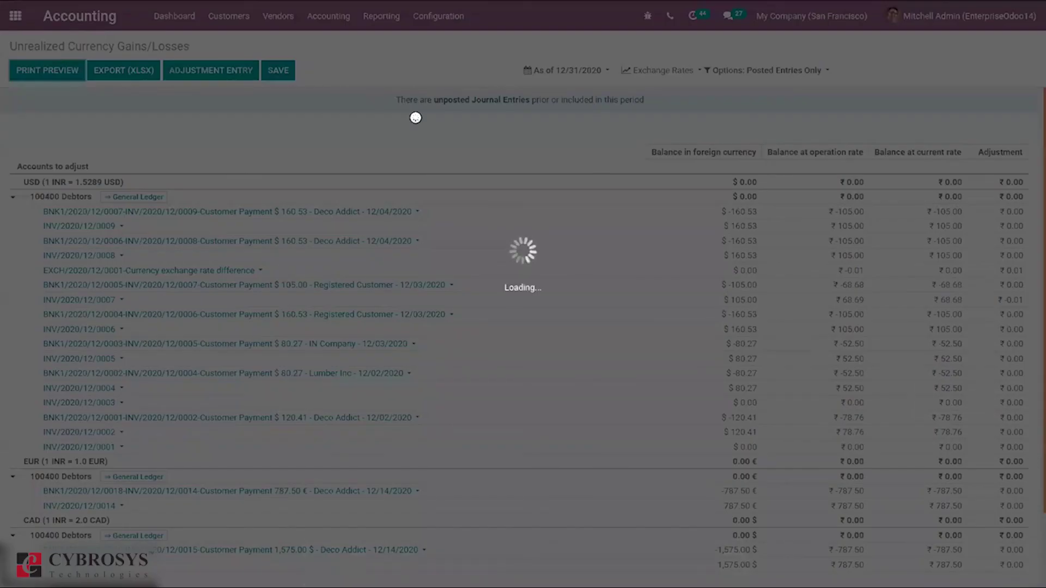